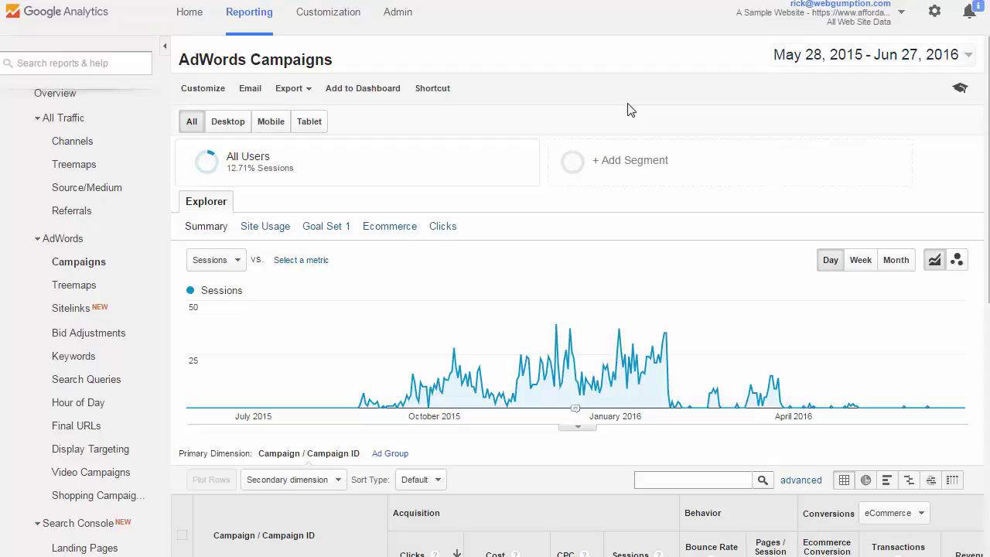
Step: Collapse the left navigation panel so the AdWords Campaigns report fills the page width
left_click_drag(165, 298, 164, 263)
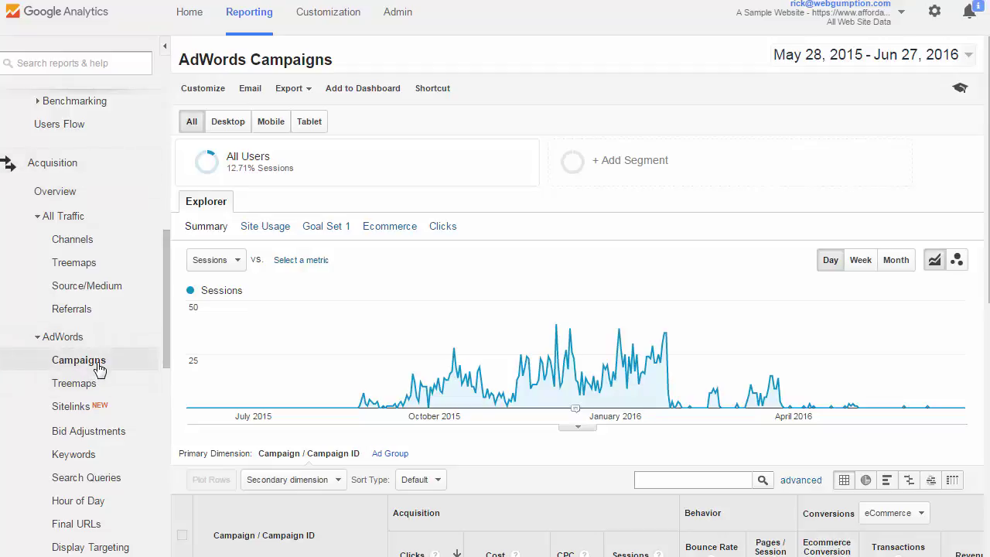
left_click(165, 47)
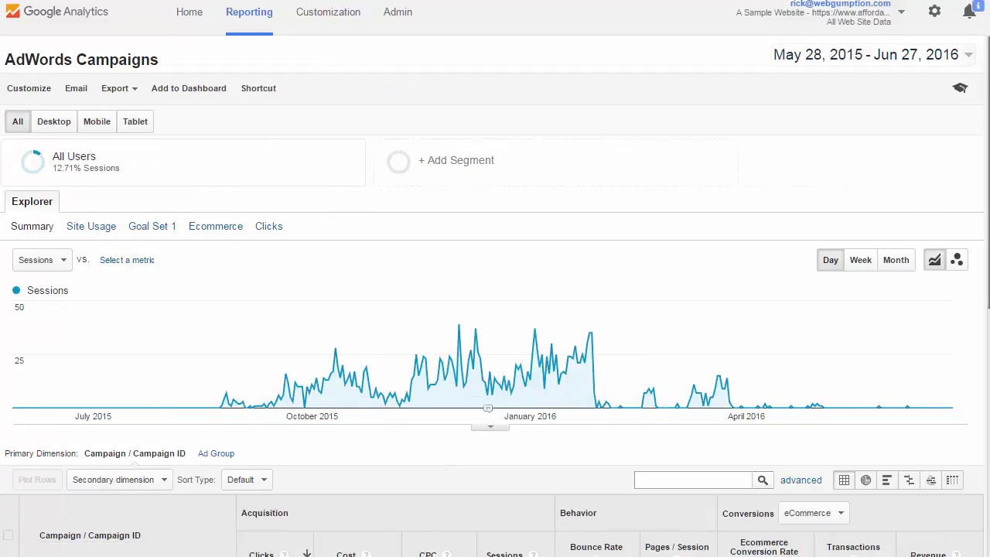
Step: Underline Mineral Makeup's name, 1,200 clicks, $751.23 cost and 15 transactions in red, then clear the marks
scroll(955, 267, "down", 4)
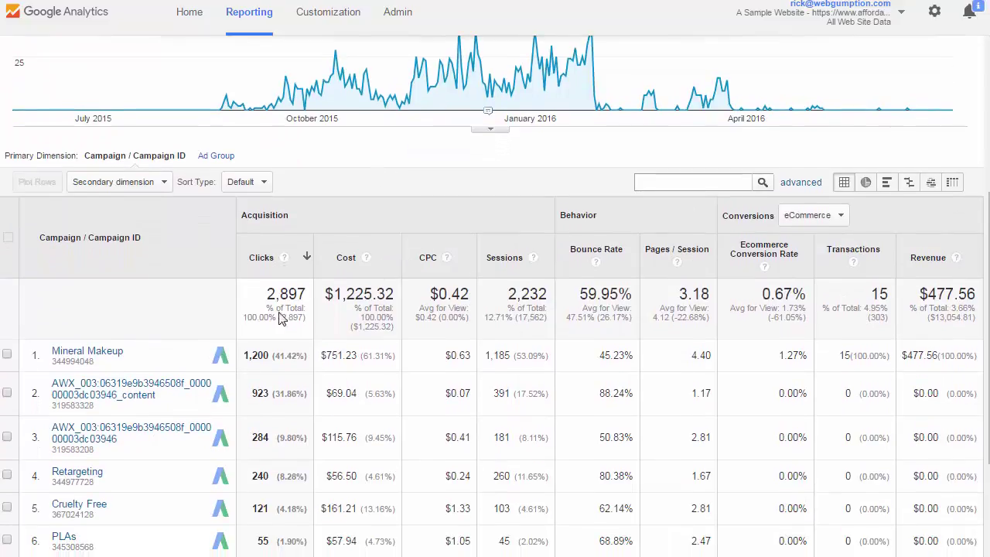
left_click_drag(271, 360, 254, 358)
left_click(350, 355)
key("alt+shift+d")
left_click_drag(128, 359, 83, 364)
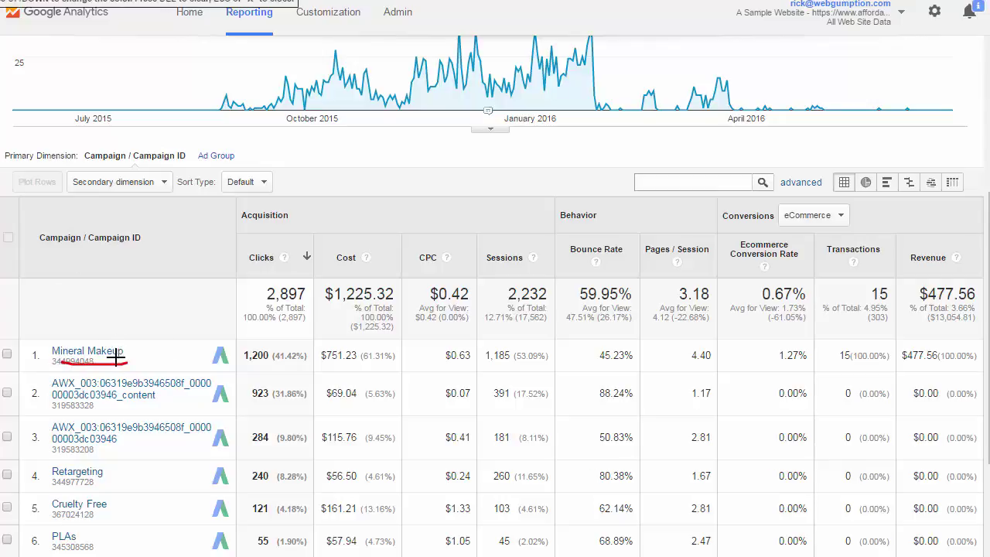
left_click_drag(282, 369, 242, 366)
left_click_drag(366, 360, 315, 362)
left_click_drag(843, 363, 966, 364)
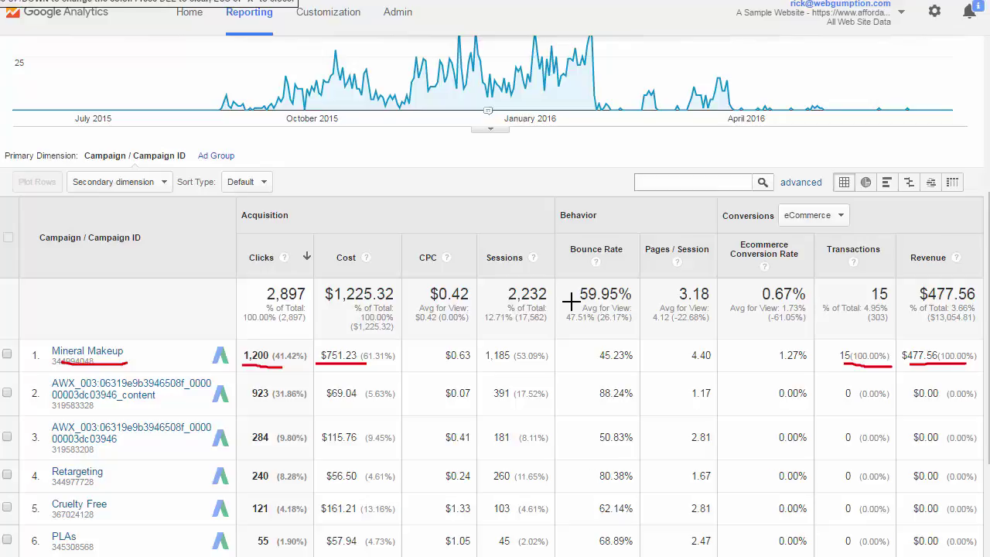
key("Escape")
Step: Switch the campaign table's conversions to Goal 1: Newsletter Subscribe
left_click(840, 222)
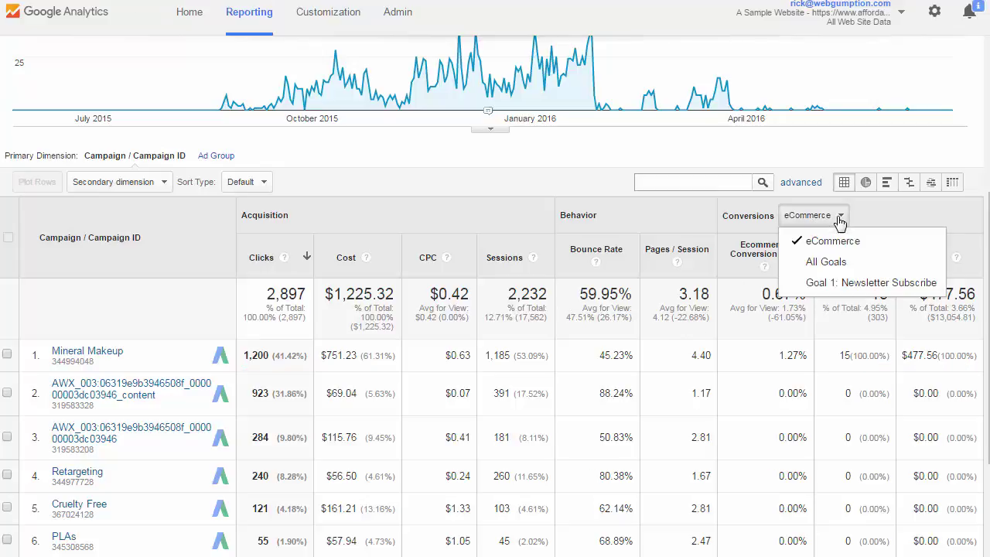
left_click(837, 283)
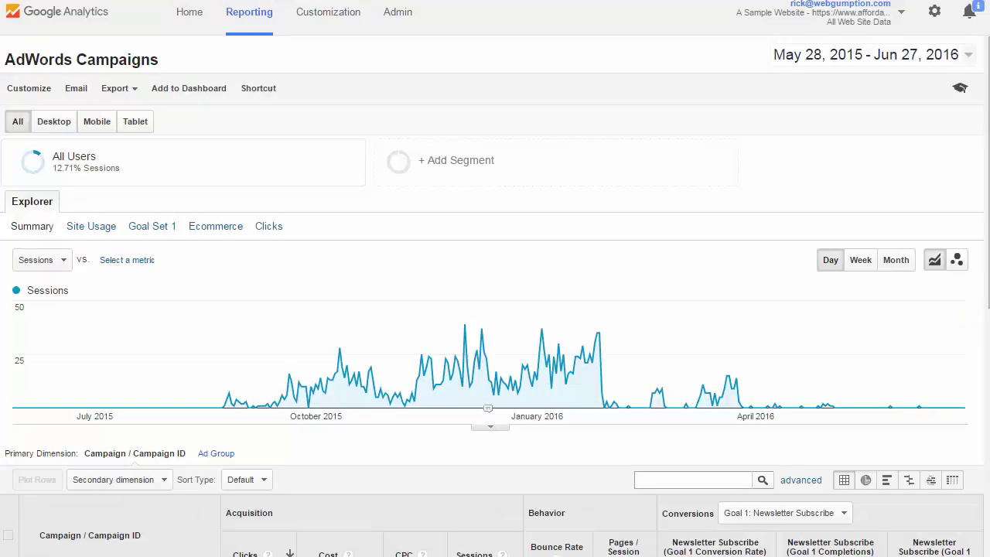
scroll(939, 326, "down", 4)
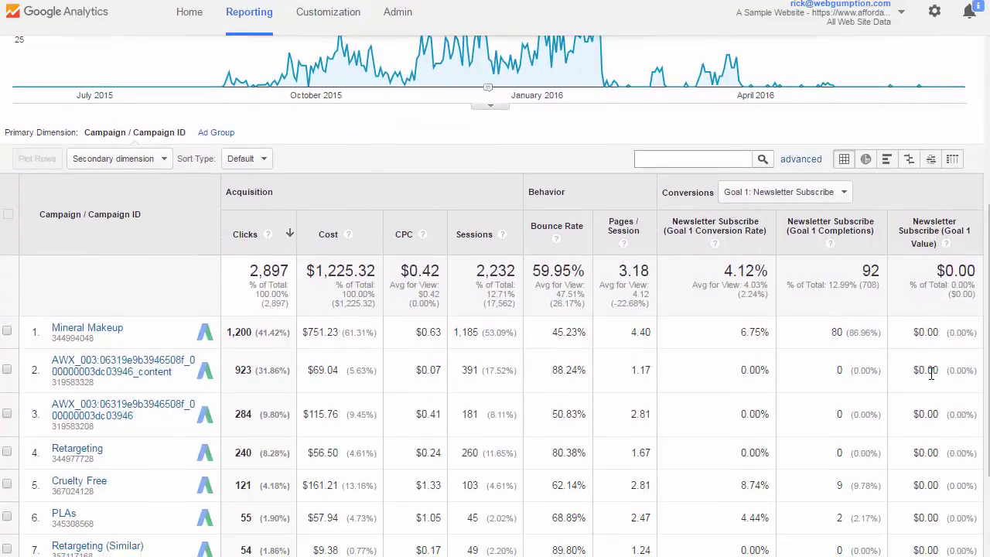
Step: Underline Mineral Makeup and its 80 newsletter completions in red, then clear the marks
key("ctrl+2")
left_click_drag(123, 338, 51, 339)
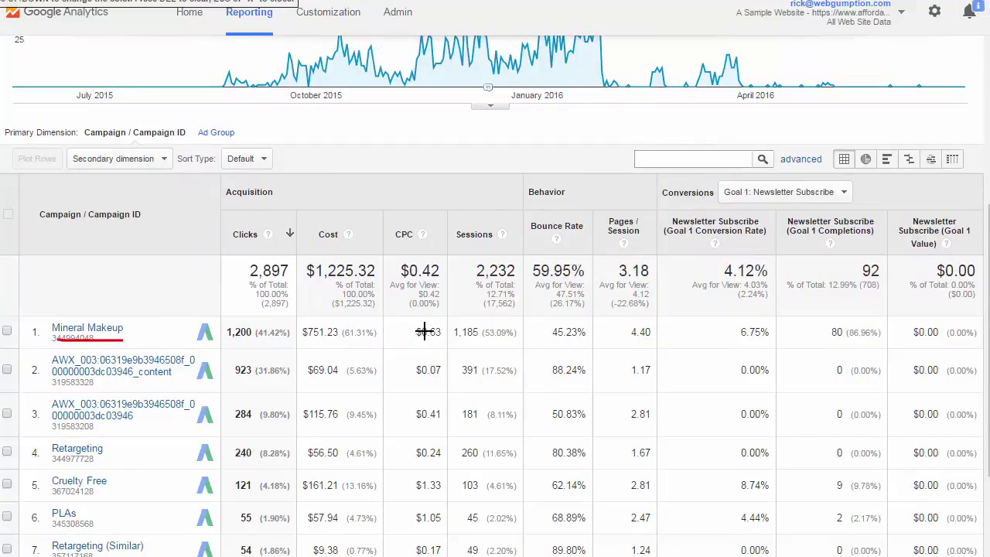
left_click_drag(830, 341, 880, 341)
key("Escape")
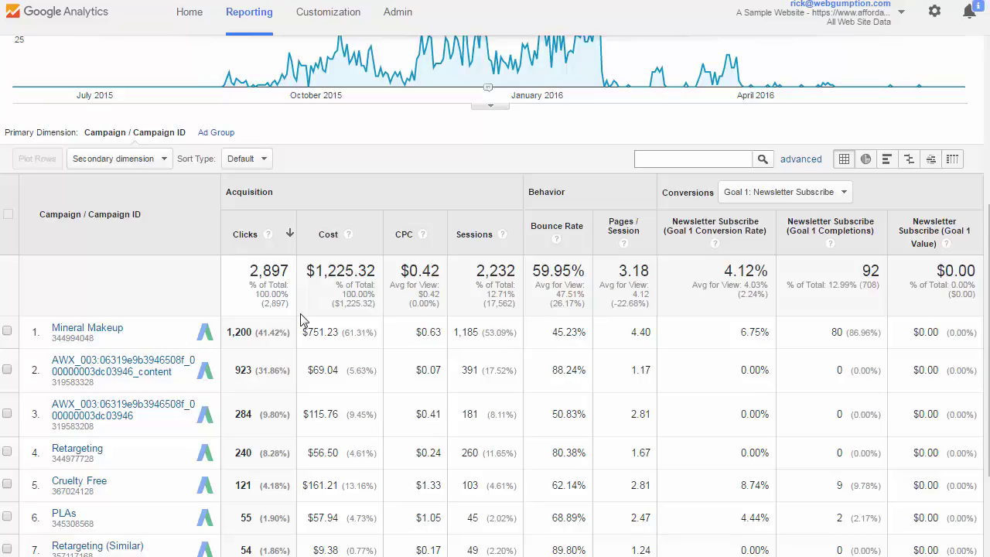
Step: Drill into Mineral Makeup's ad groups, then open the AdWords Keywords report from the navigation
left_click(98, 334)
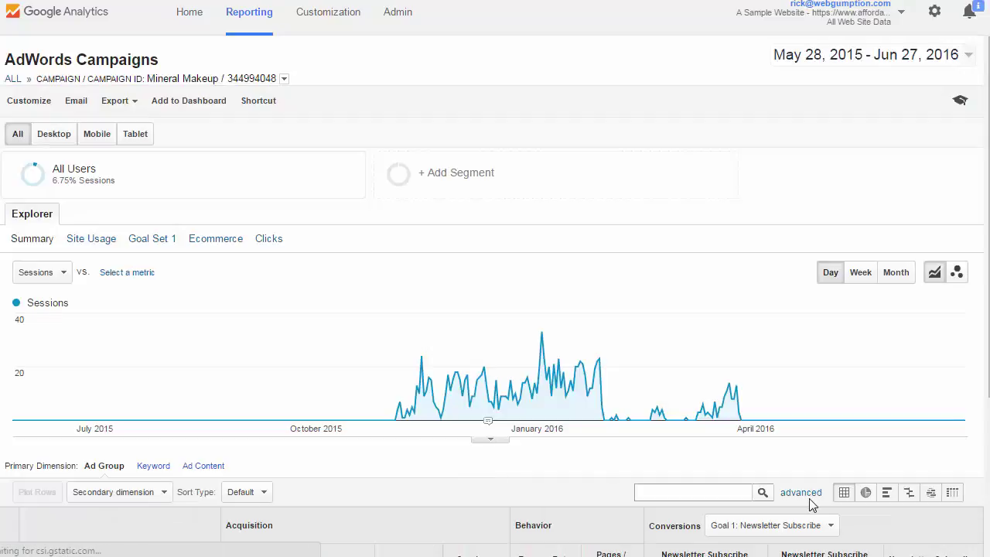
scroll(804, 503, "down", 1)
scroll(920, 464, "down", 2)
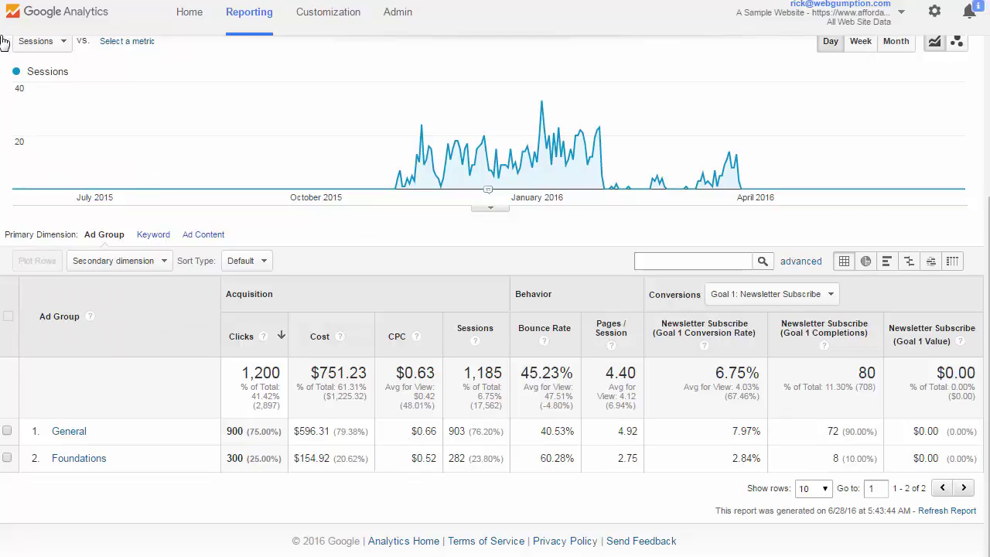
left_click(1, 54)
left_click(75, 454)
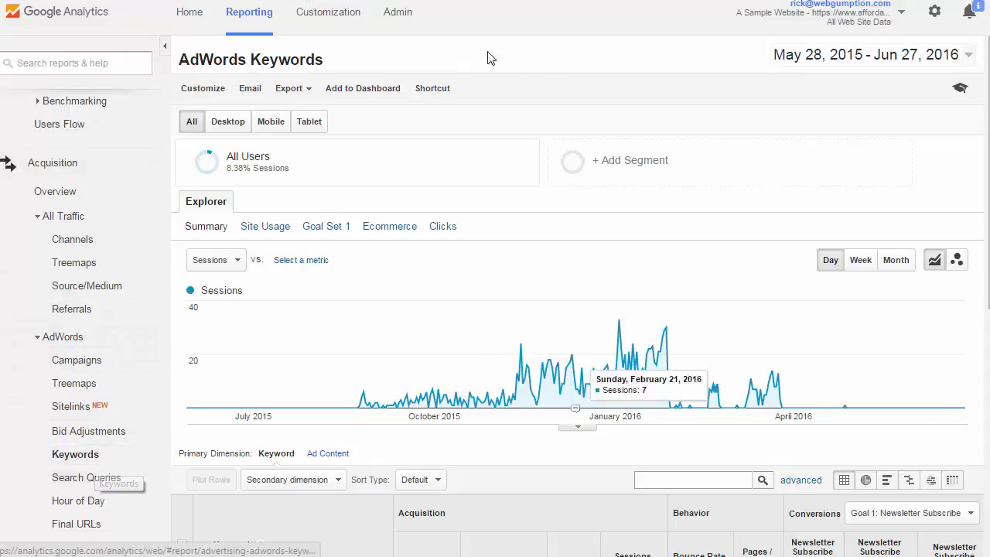
Step: Hide the navigation panel and bring the keyword table into view
left_click(166, 46)
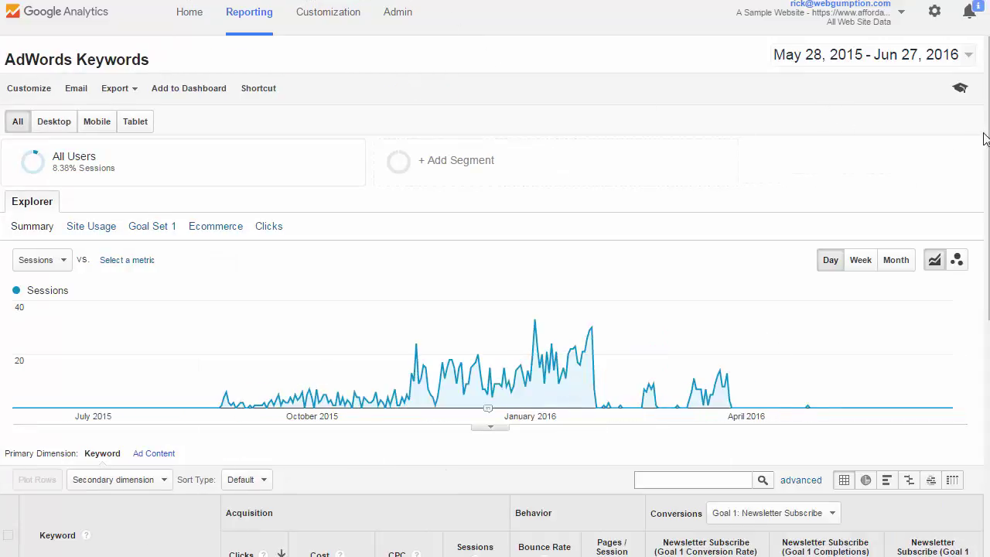
scroll(958, 277, "down", 3)
scroll(958, 276, "down", 2)
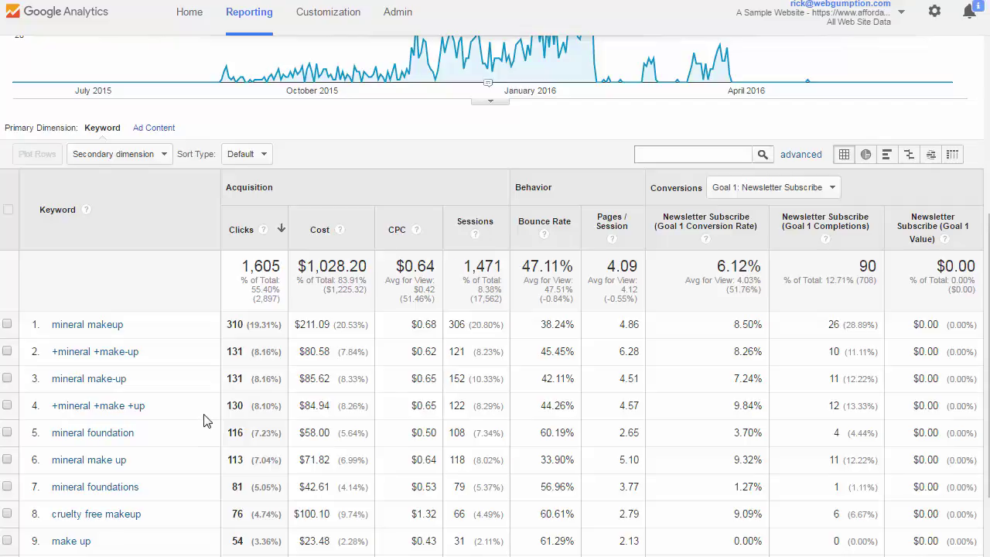
Step: Underline the mineral makeup keyword's 310 clicks, $211.09 cost and 26 completions, then clear
key("ctrl+2")
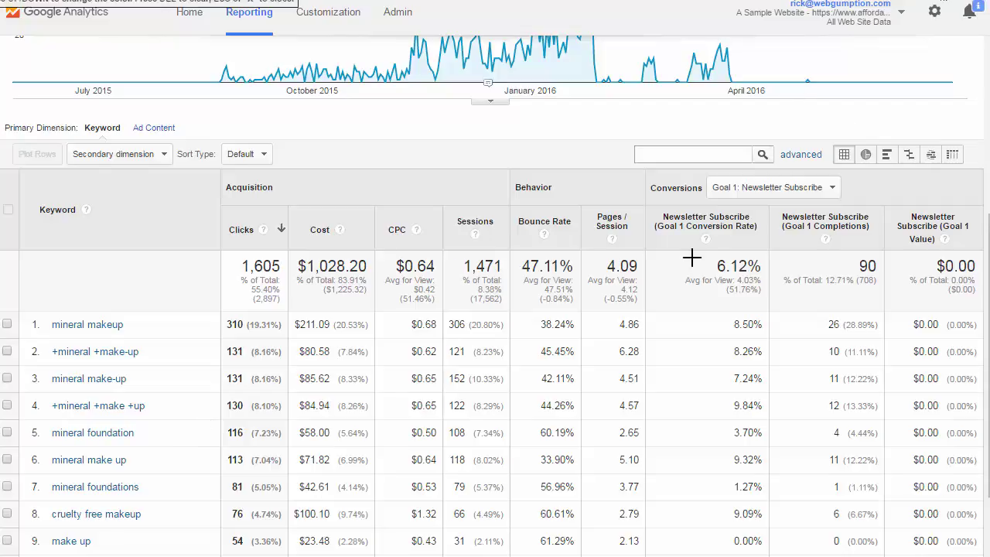
left_click_drag(123, 331, 54, 329)
left_click_drag(270, 336, 224, 338)
left_click_drag(358, 337, 301, 338)
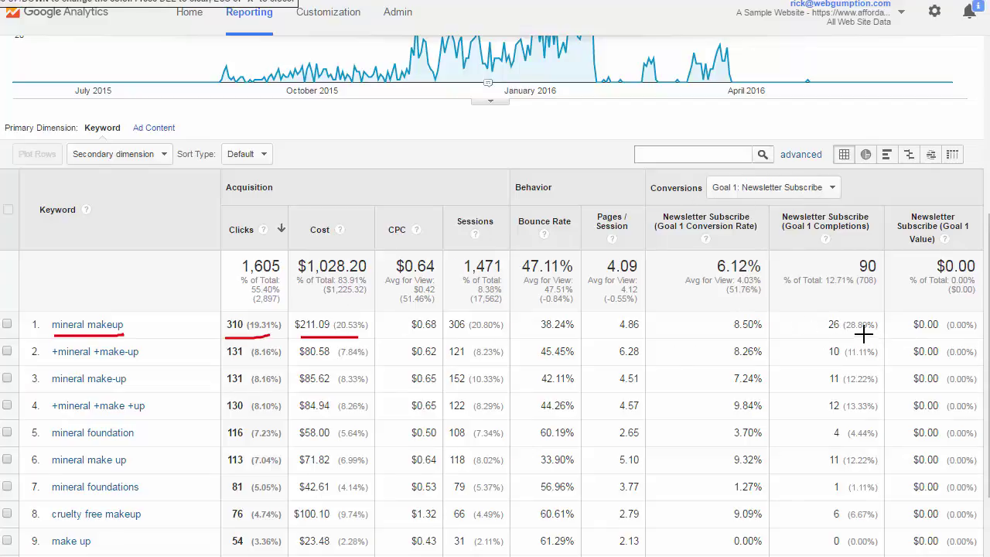
left_click_drag(868, 330, 828, 332)
key("Escape")
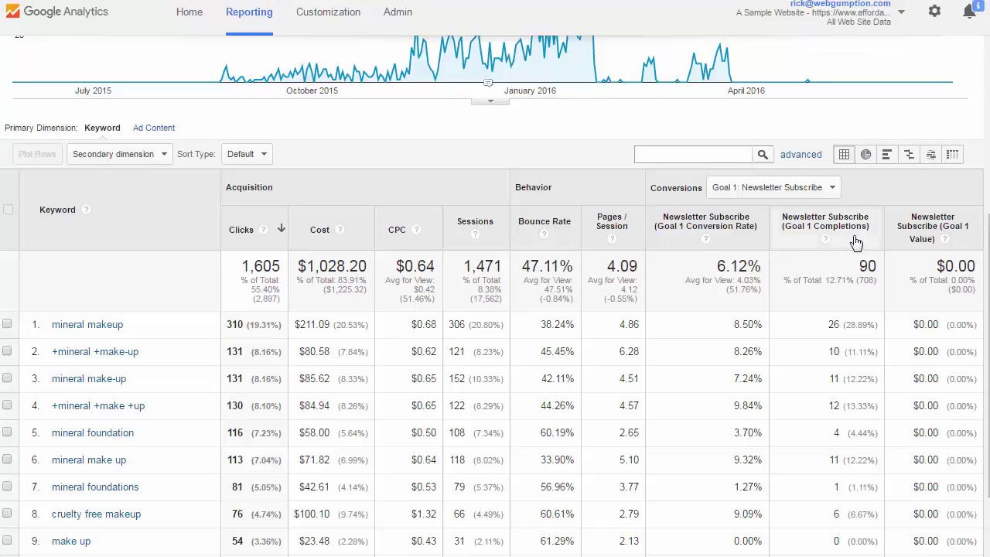
Step: Switch the Keywords report's conversions to eCommerce
left_click(832, 188)
left_click(781, 216)
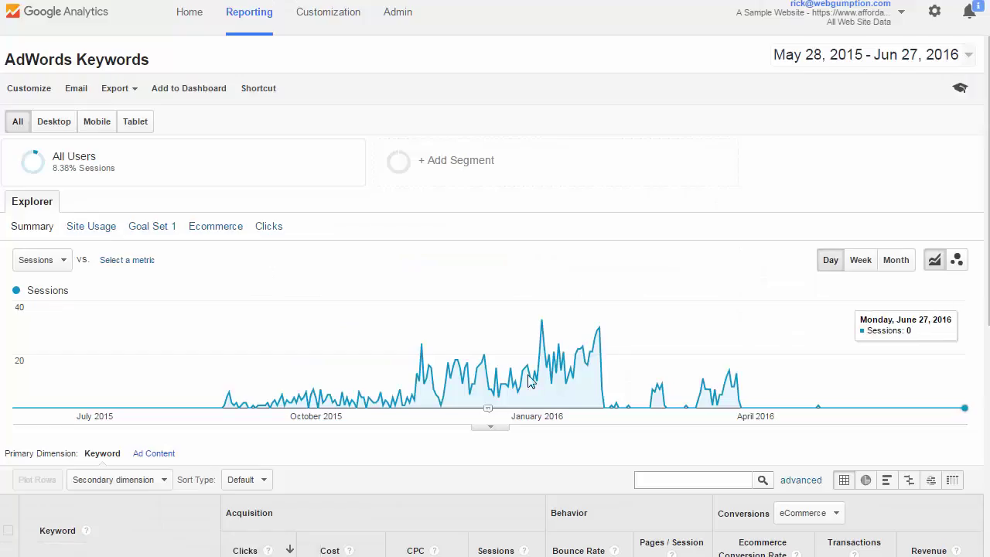
scroll(387, 438, "down", 3)
scroll(387, 440, "down", 1)
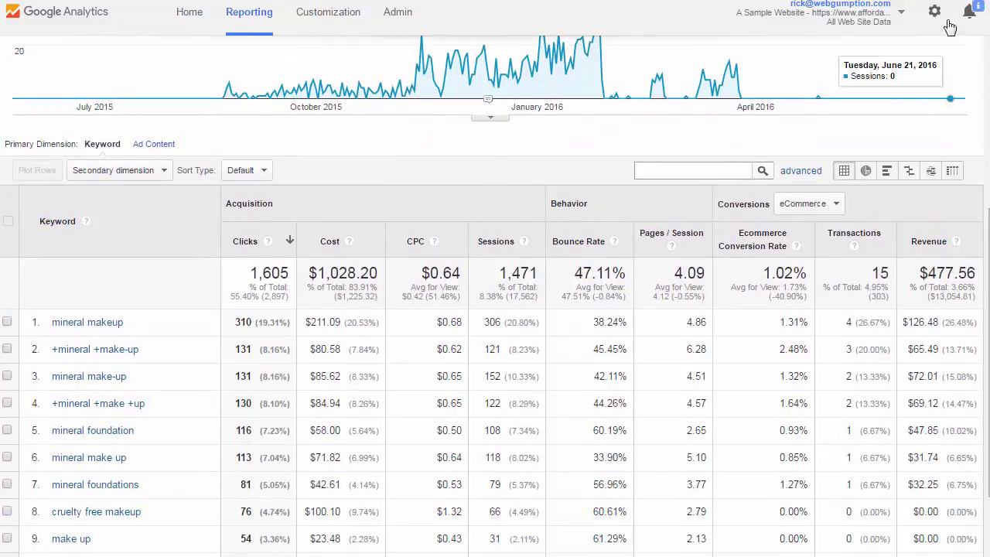
Step: Underline the mineral makeup keyword and its transactions and revenue, then clear the drawings
key("ctrl+2")
left_click_drag(122, 329, 56, 326)
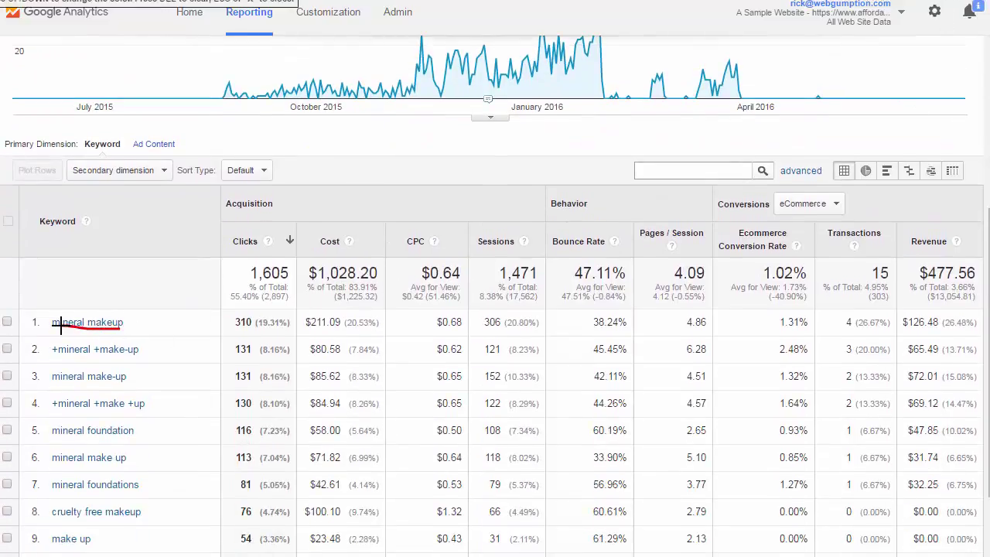
left_click_drag(842, 331, 961, 333)
key("Escape")
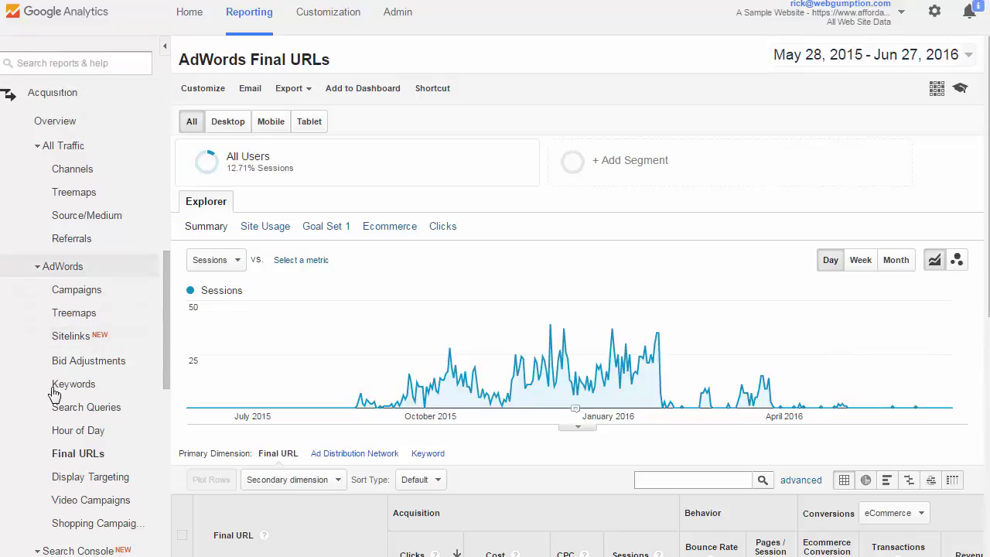
Step: Underline the first Final URL's 1,207 clicks, $184.80 cost and zero transactions and revenue
left_click(165, 46)
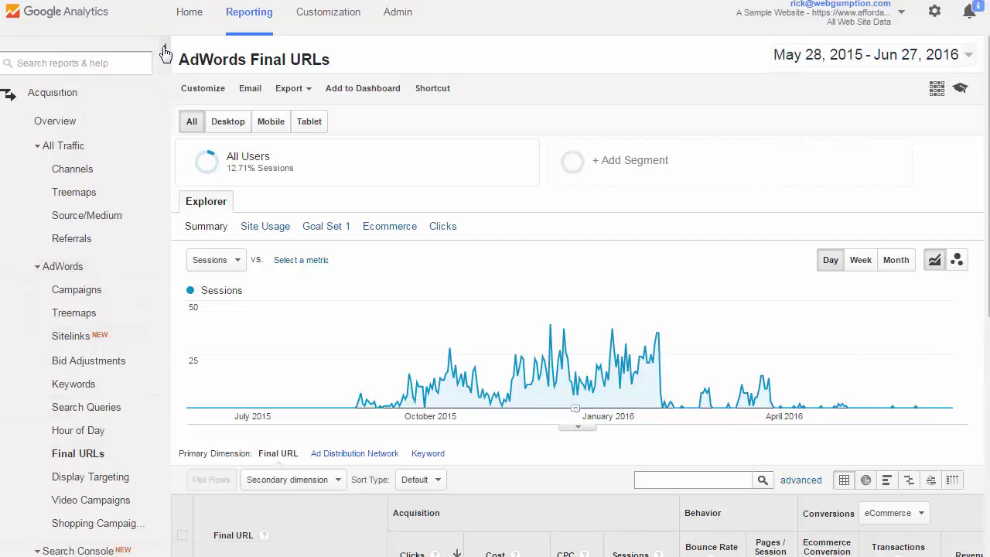
scroll(633, 309, "down", 3)
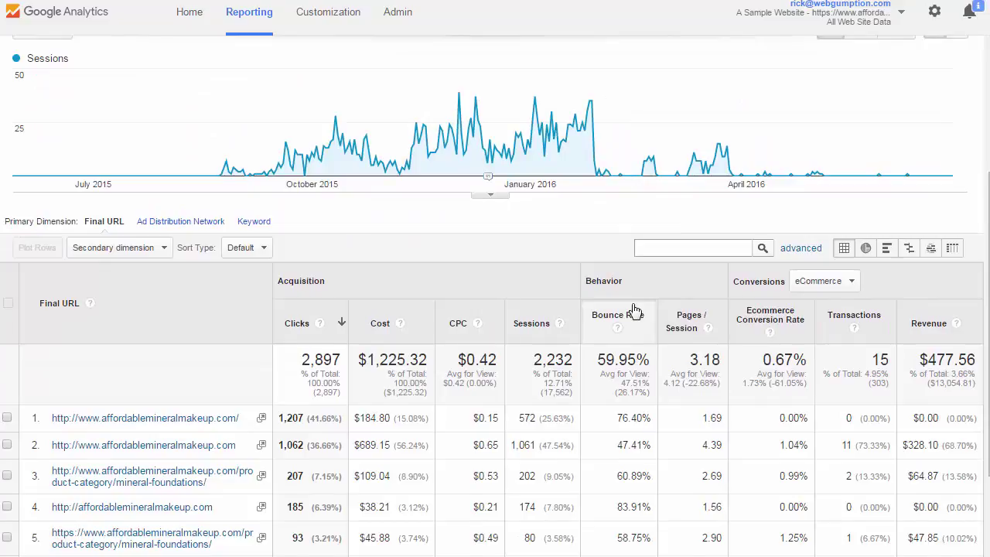
scroll(632, 310, "down", 1)
key("ctrl+2")
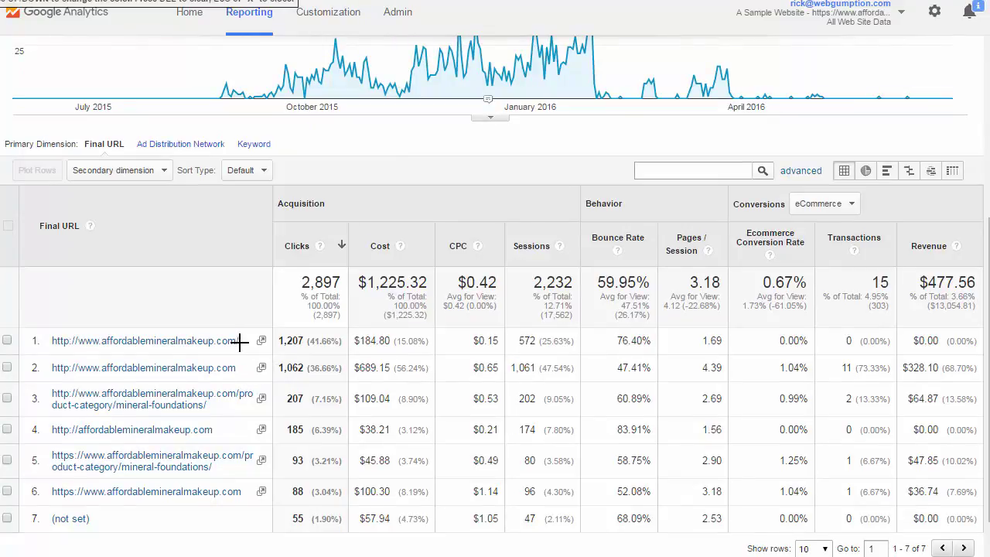
left_click_drag(237, 350, 58, 350)
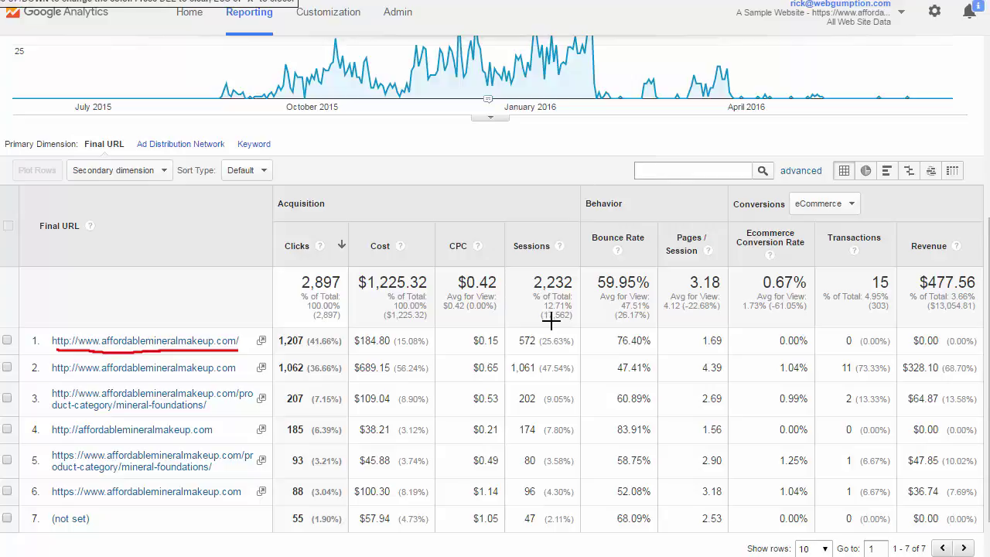
left_click_drag(279, 352, 343, 349)
left_click_drag(428, 351, 358, 355)
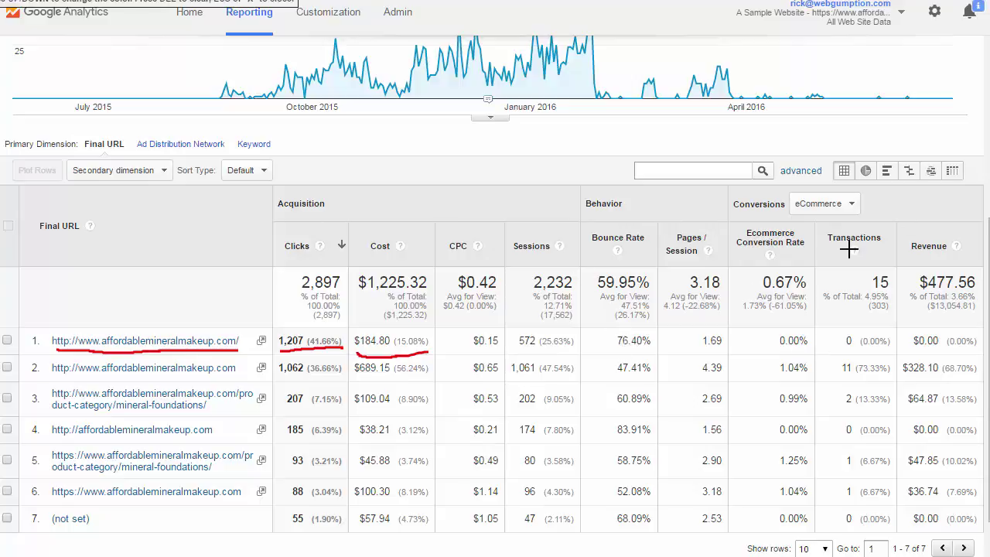
left_click_drag(954, 350, 786, 352)
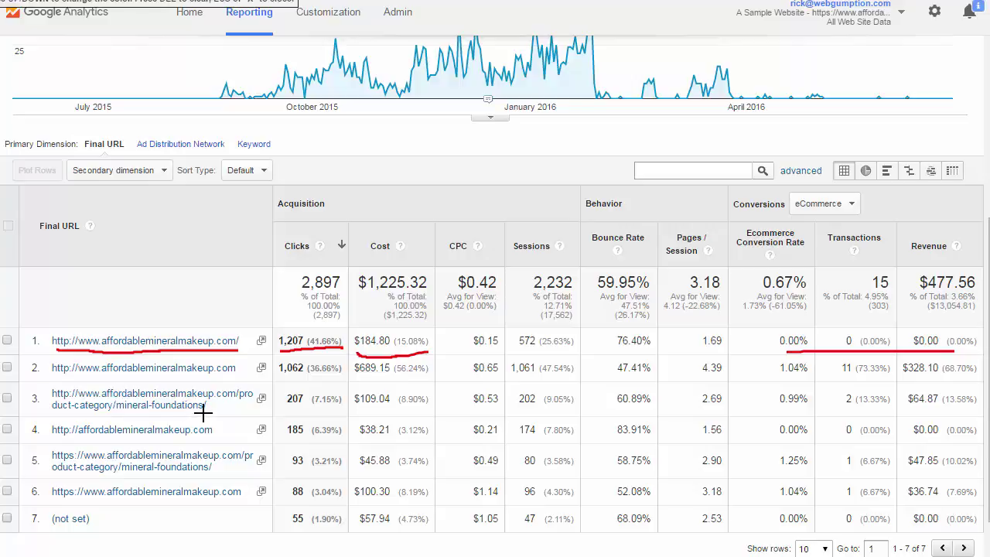
Step: Underline the mineral-foundations URL's $109.04 cost and 2 transactions, then clear all drawings
left_click_drag(205, 414, 59, 415)
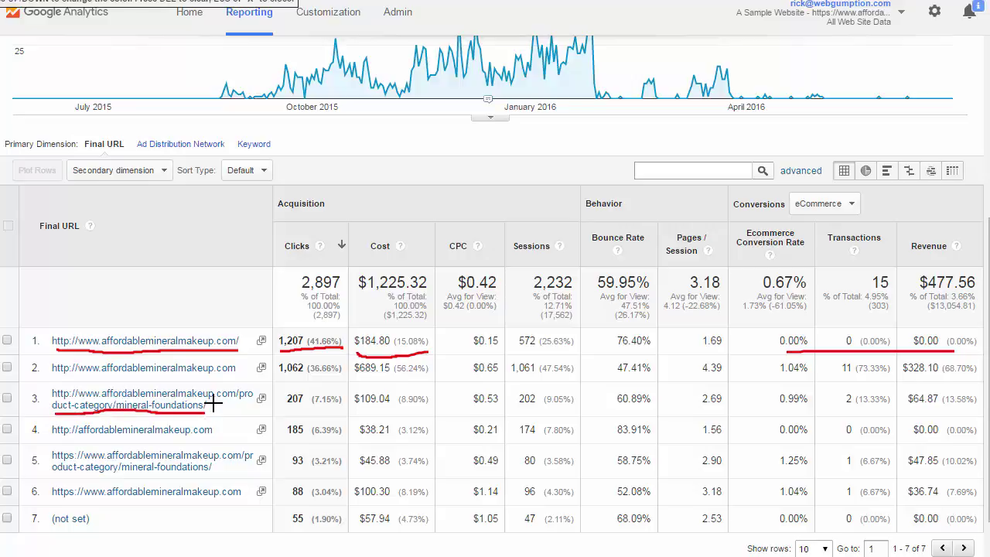
left_click_drag(408, 408, 365, 410)
left_click_drag(848, 409, 952, 411)
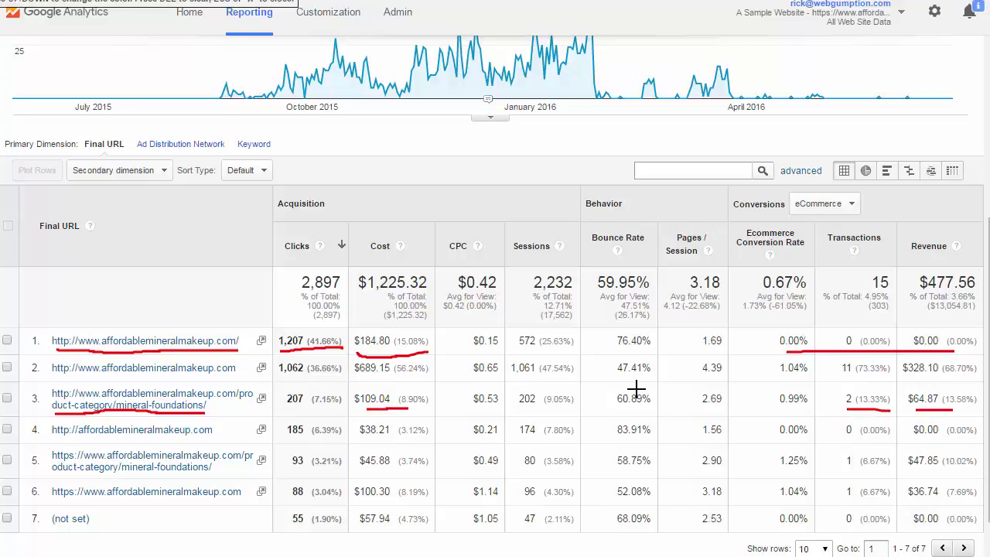
key("Escape")
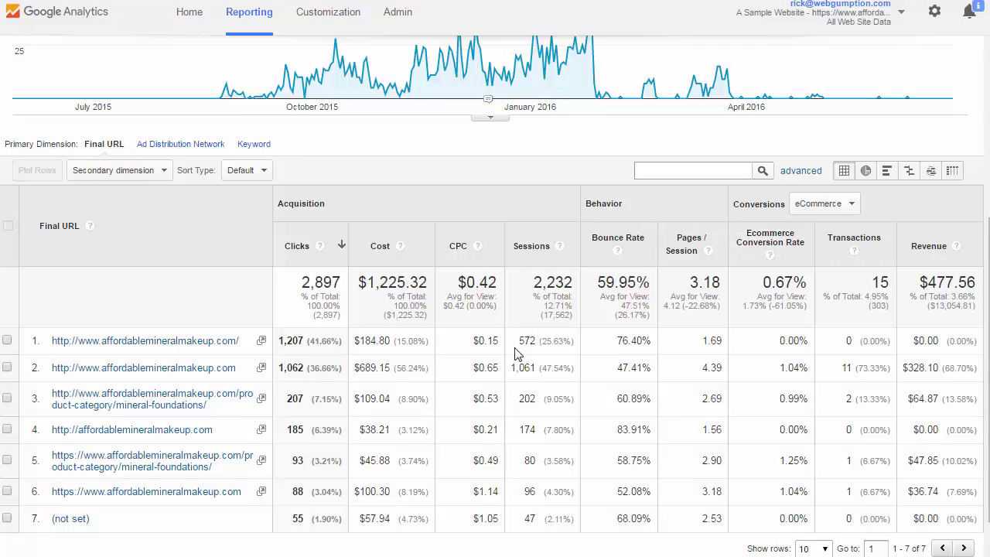
Step: Show Goal 1: Newsletter Subscribe conversions in the Final URLs table and scroll to it
left_click(852, 205)
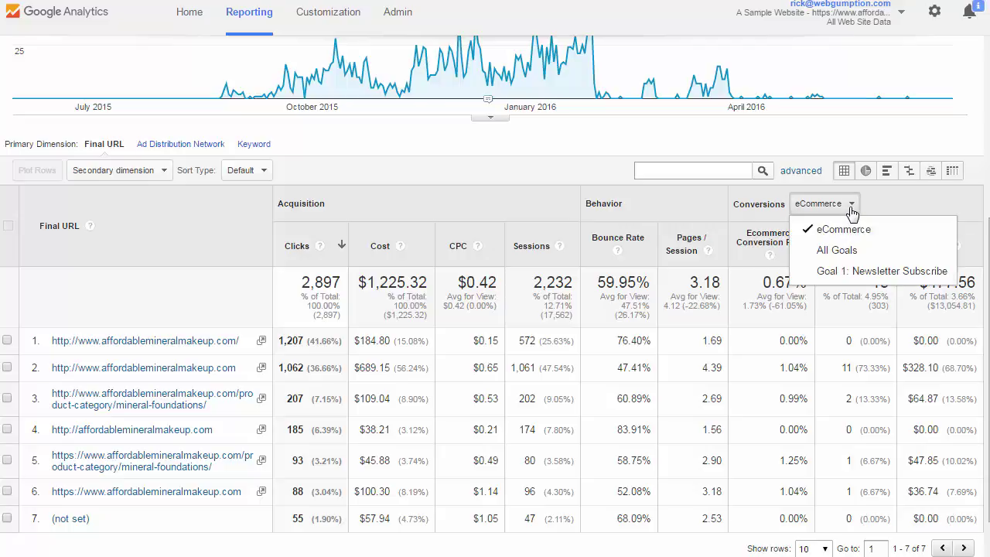
left_click(847, 273)
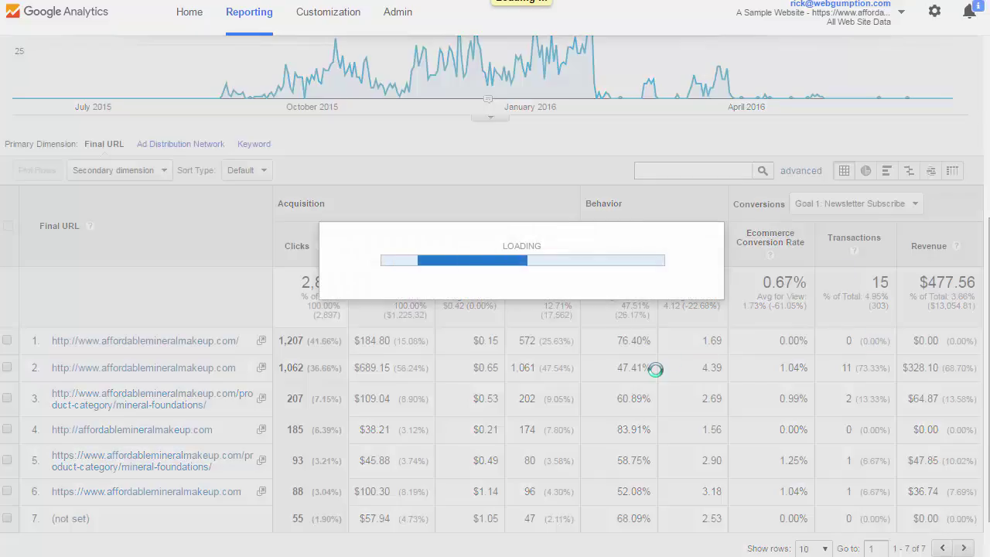
scroll(514, 386, "down", 5)
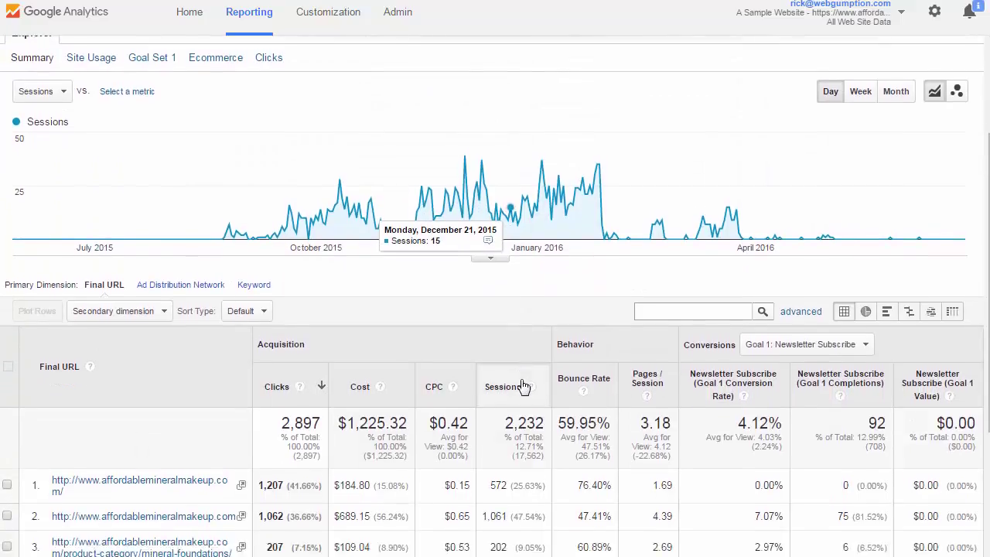